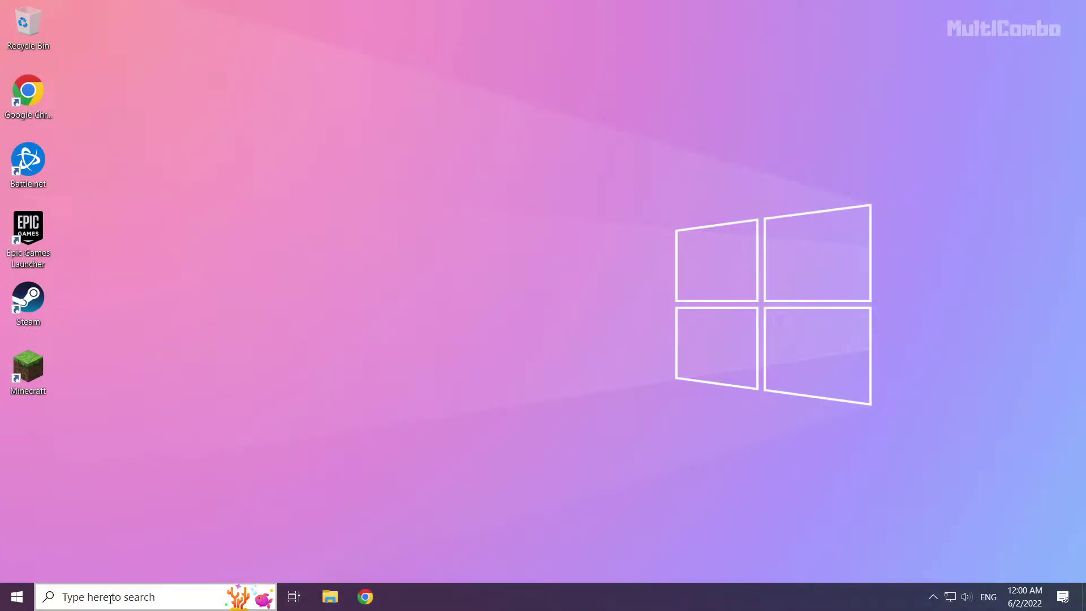
Step: Search for cmd and launch Command Prompt as administrator
left_click(142, 597)
type("cmd")
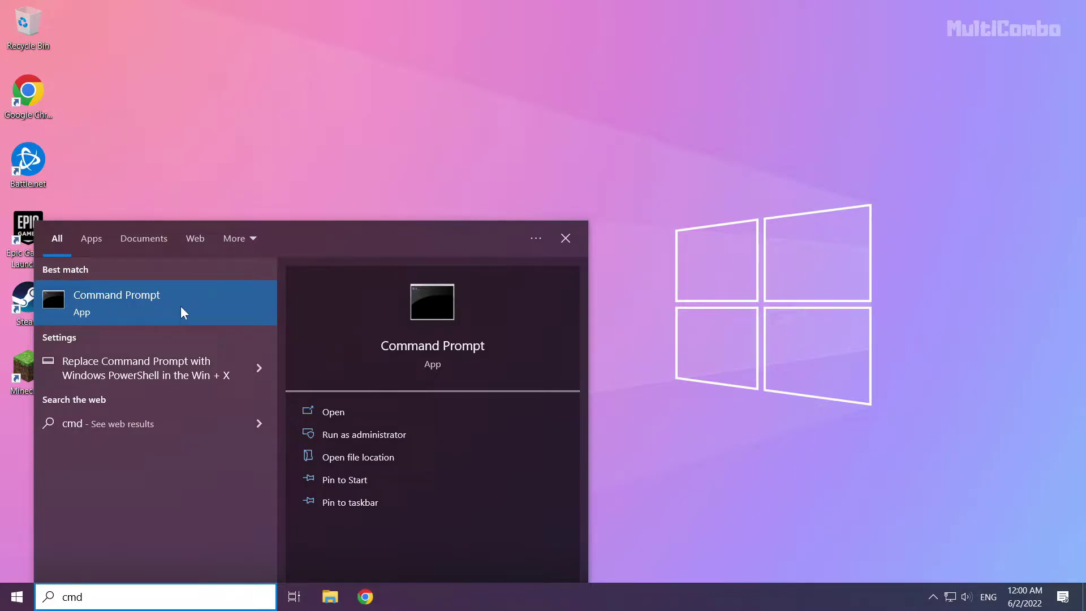
right_click(194, 296)
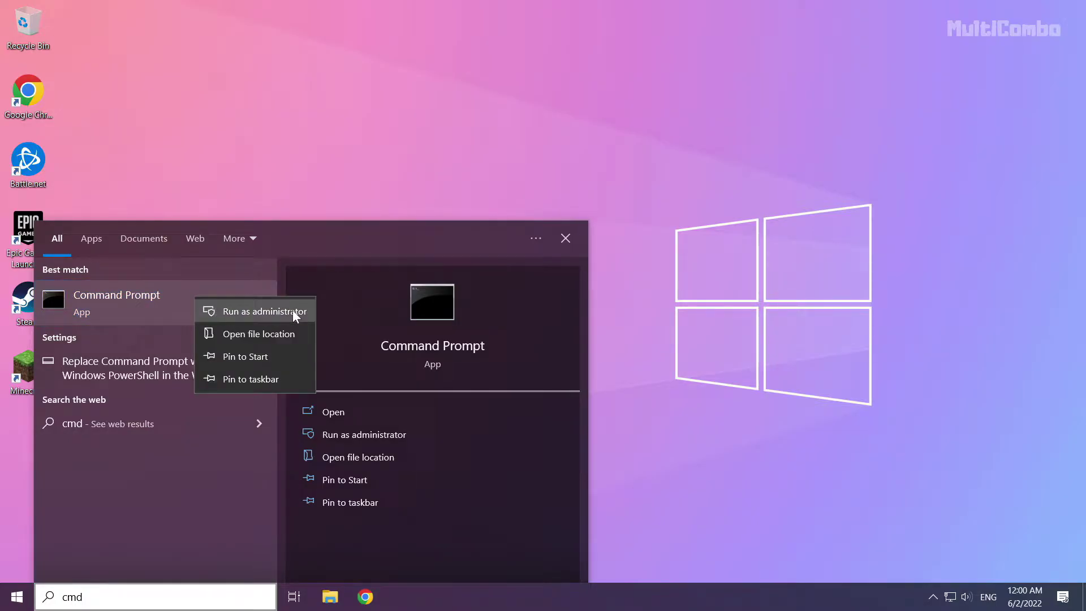
left_click(256, 310)
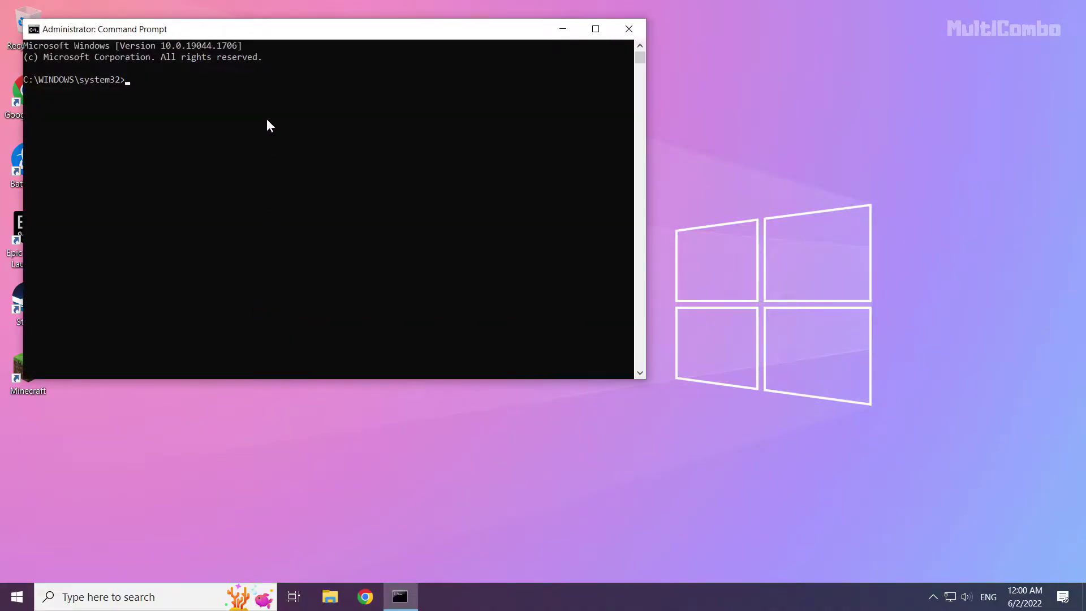
Step: Center the console and flush the DNS resolver cache with ipconfig /flush
left_click_drag(266, 33, 477, 123)
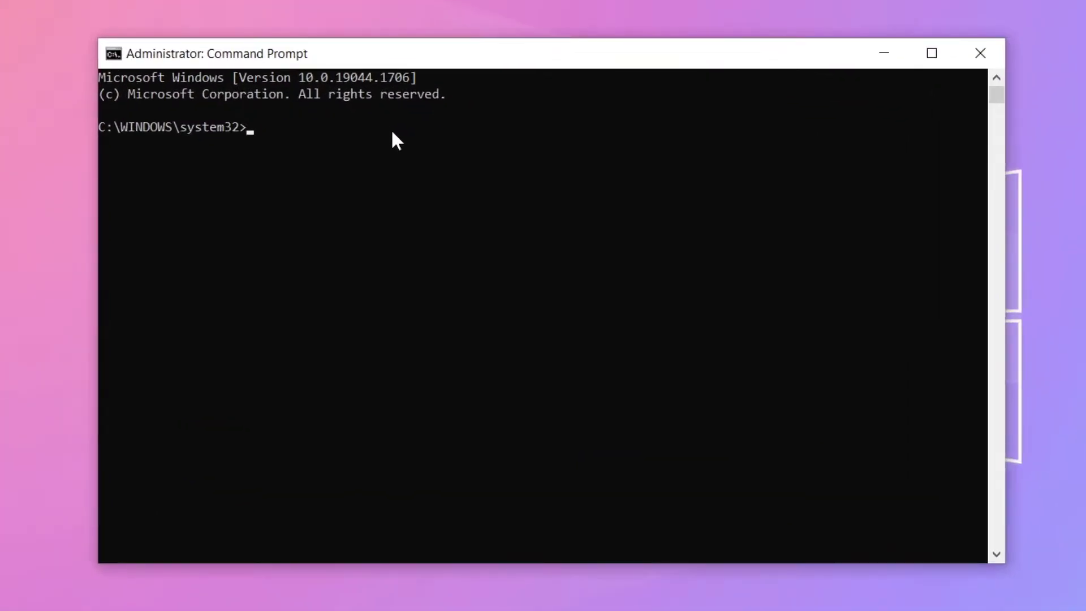
type("ip")
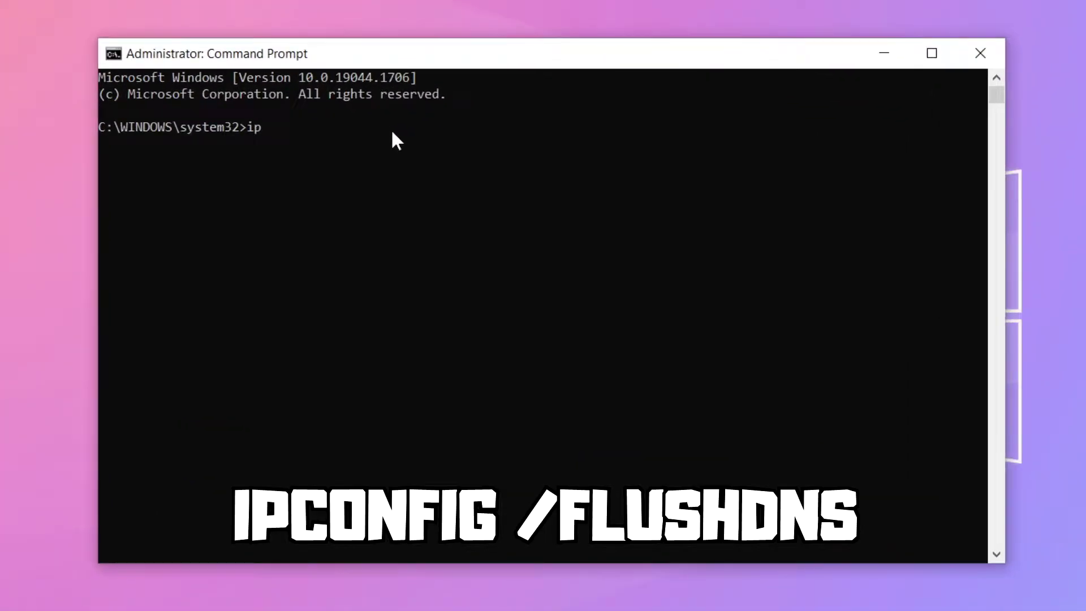
type("config /flus")
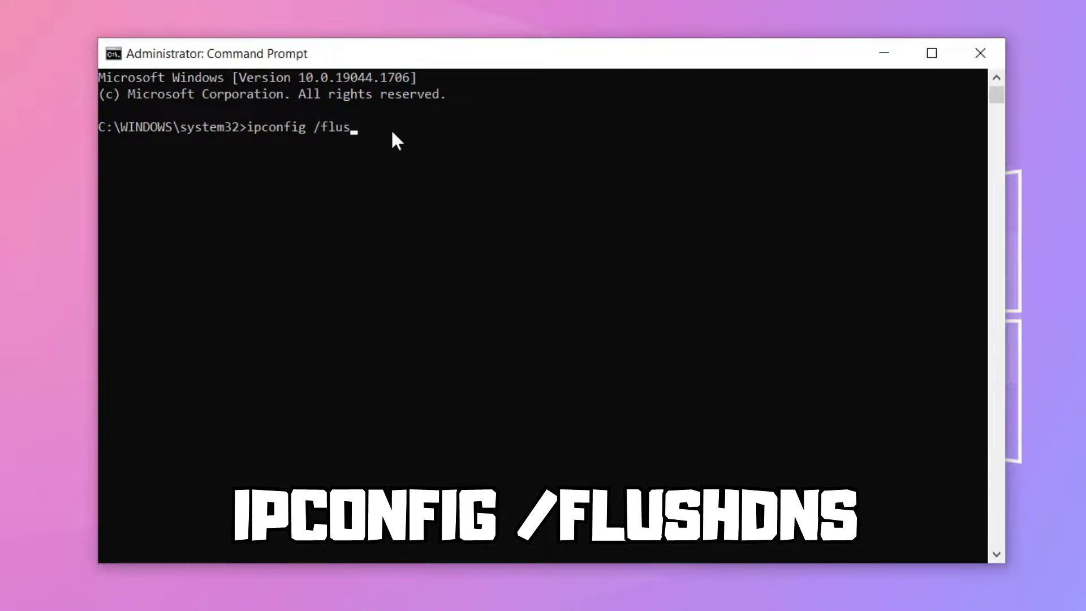
type("hdns")
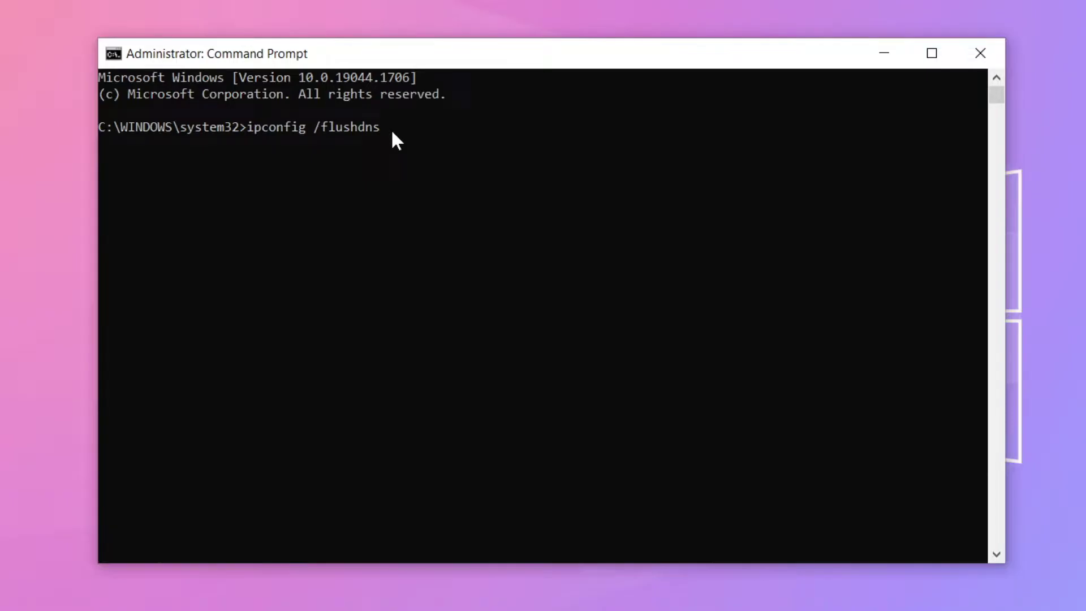
key("Return")
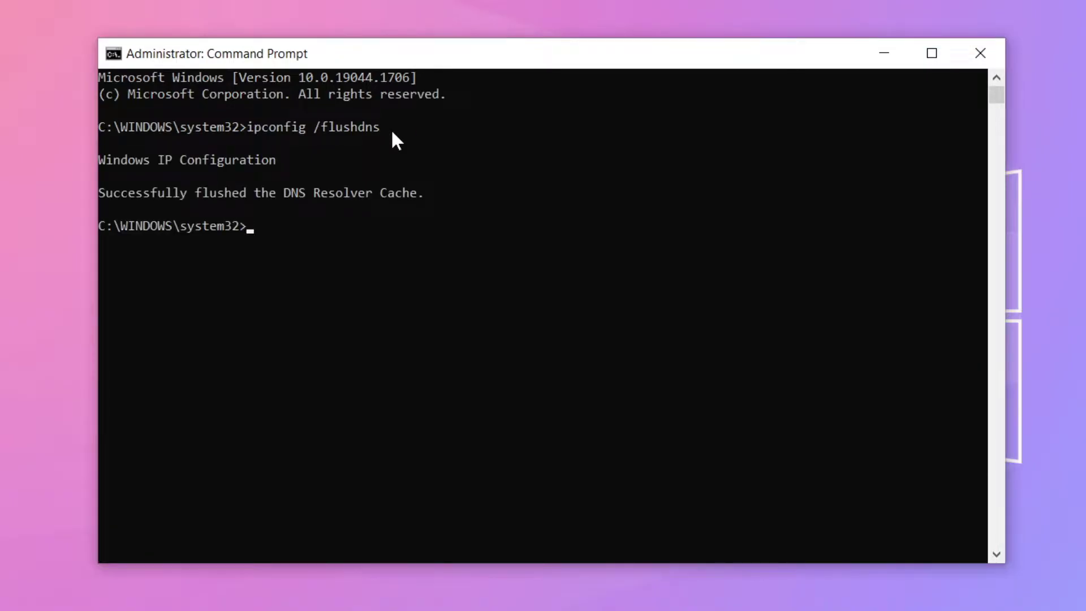
Step: Reset the Winsock catalog with netsh winsock reset, then exit Command Prompt
type("nets")
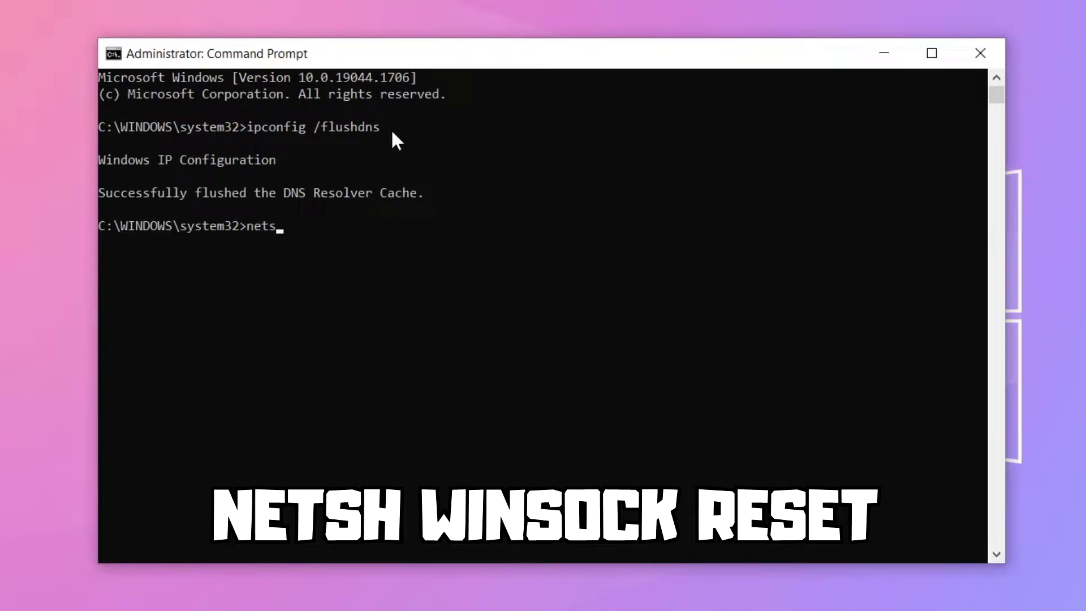
type("h winsock reset")
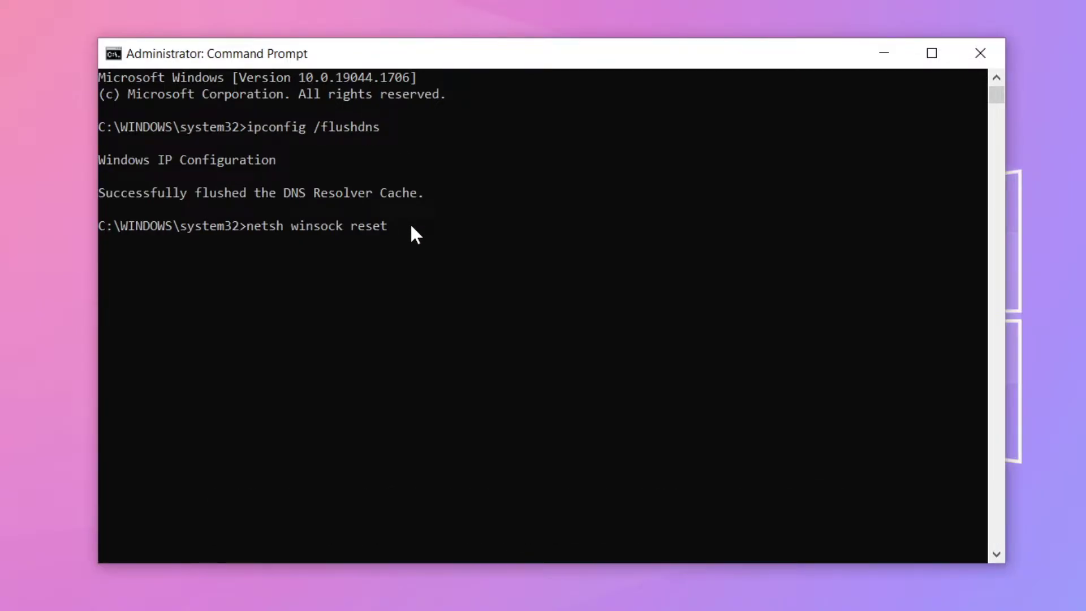
key("Return")
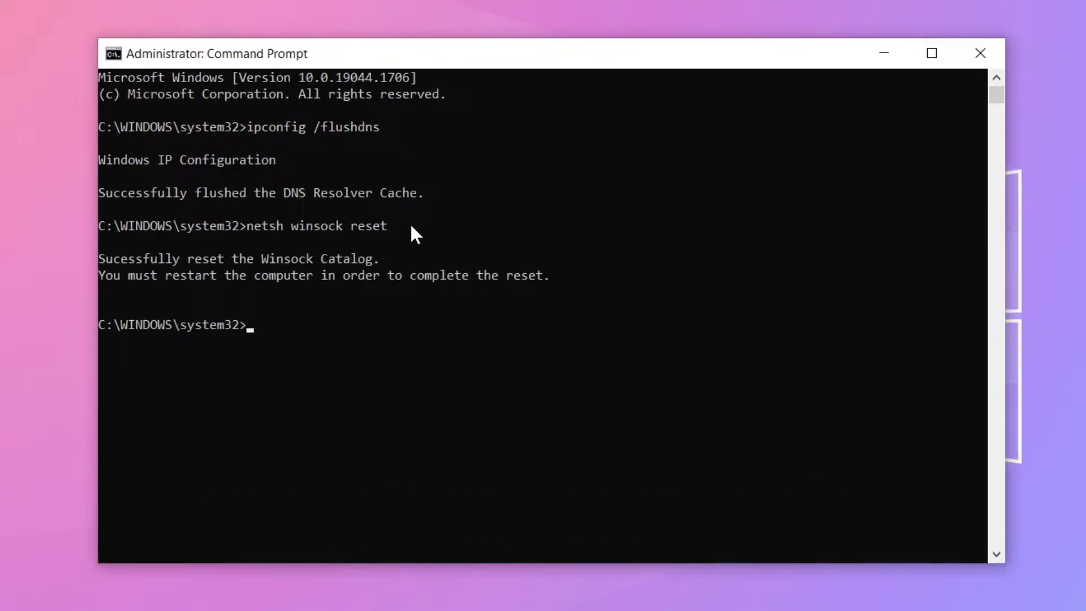
type("e")
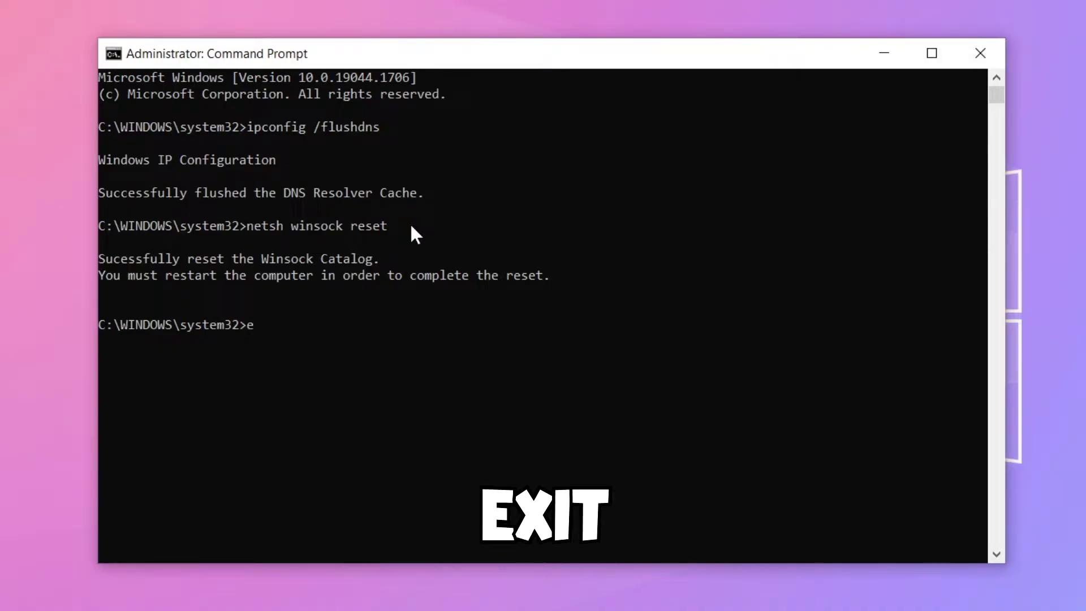
type("xit")
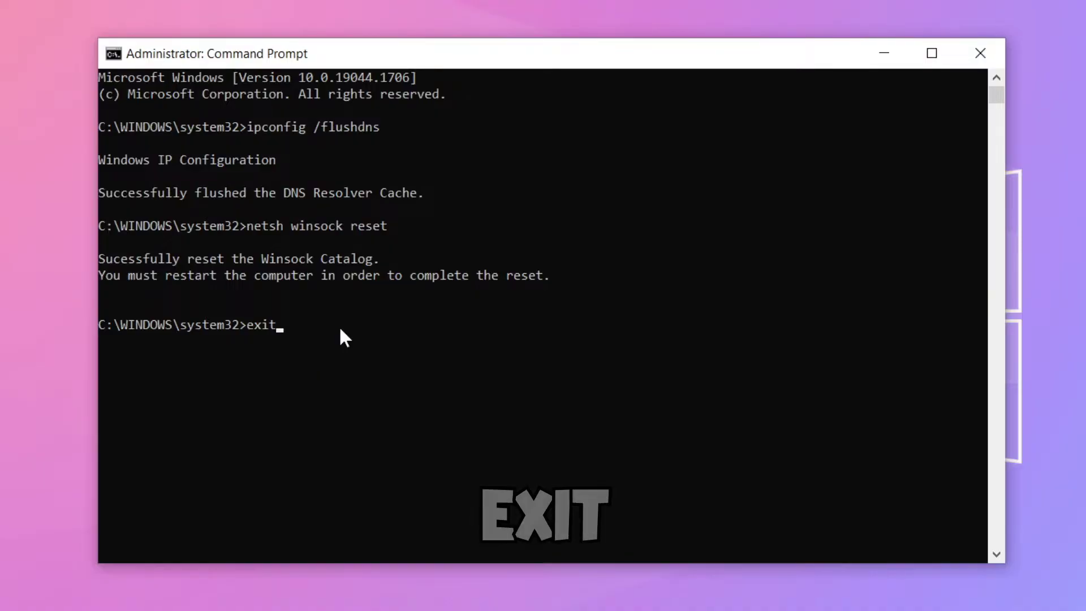
key("Return")
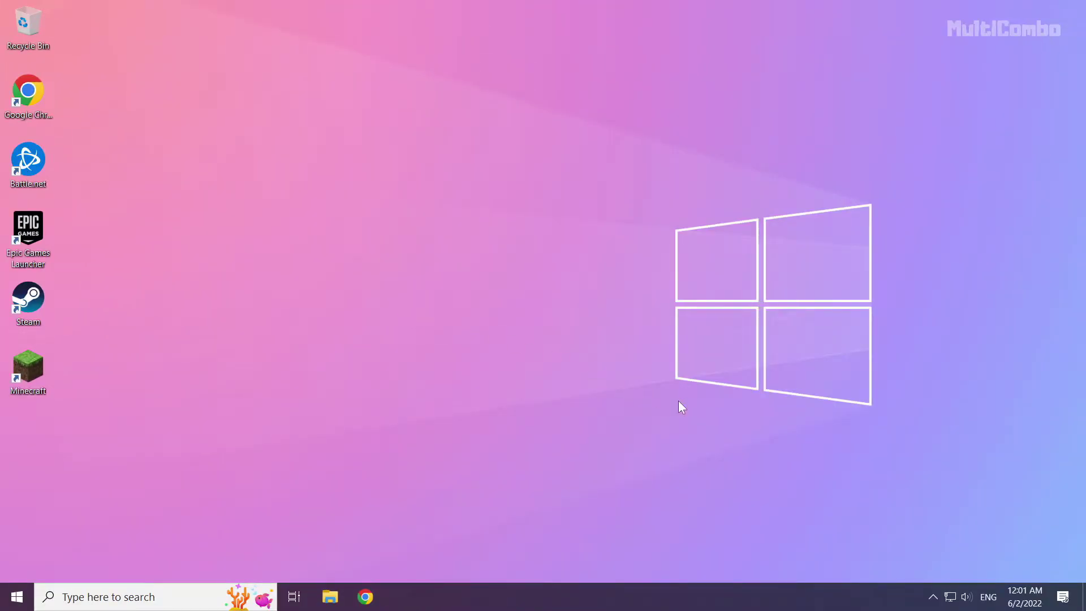
Step: Open Network & Internet settings from the tray network icon
right_click(949, 596)
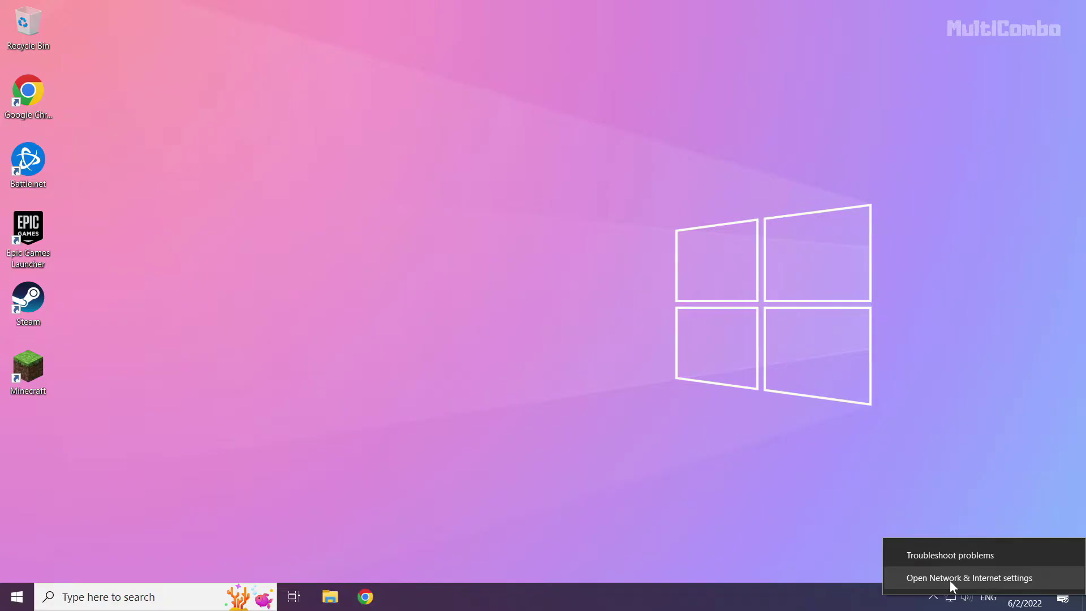
left_click(965, 580)
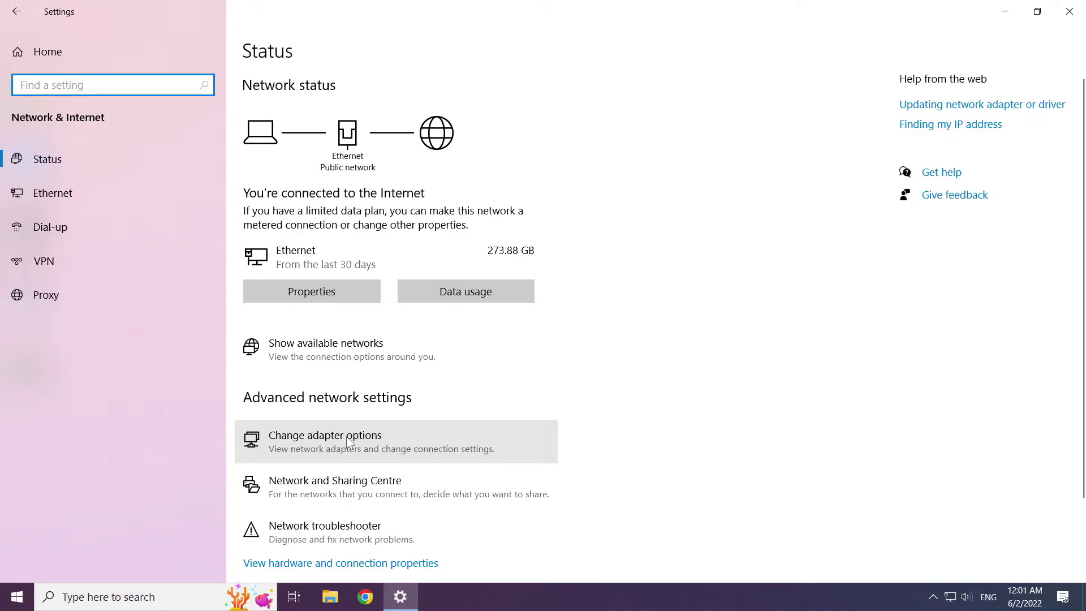
Step: Open the Ethernet adapter's Properties and select Internet Protocol Version 4 (TCP/IPv4)
left_click(365, 442)
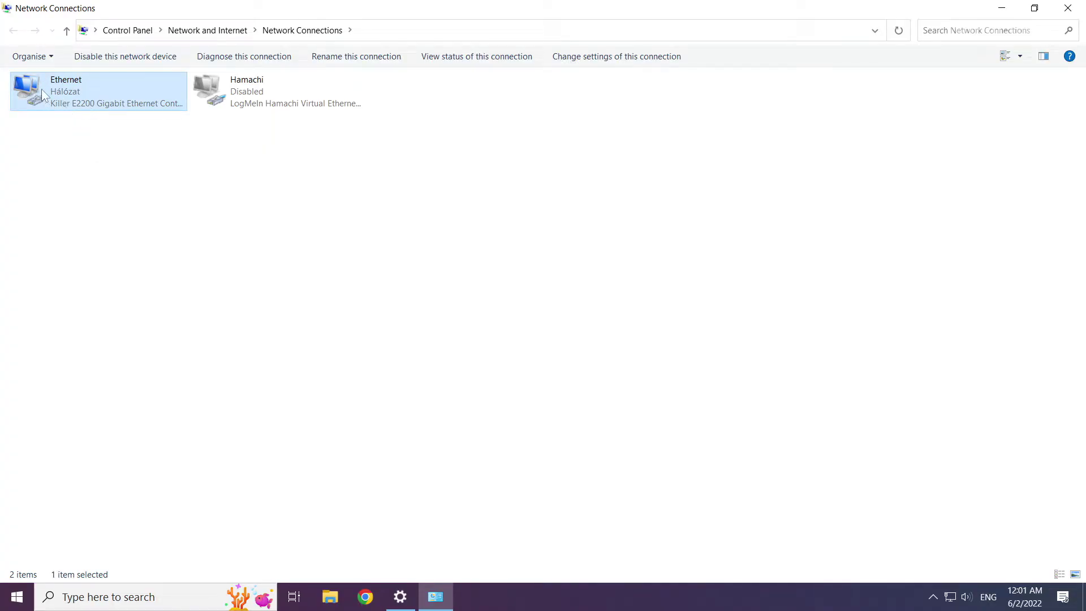
right_click(99, 88)
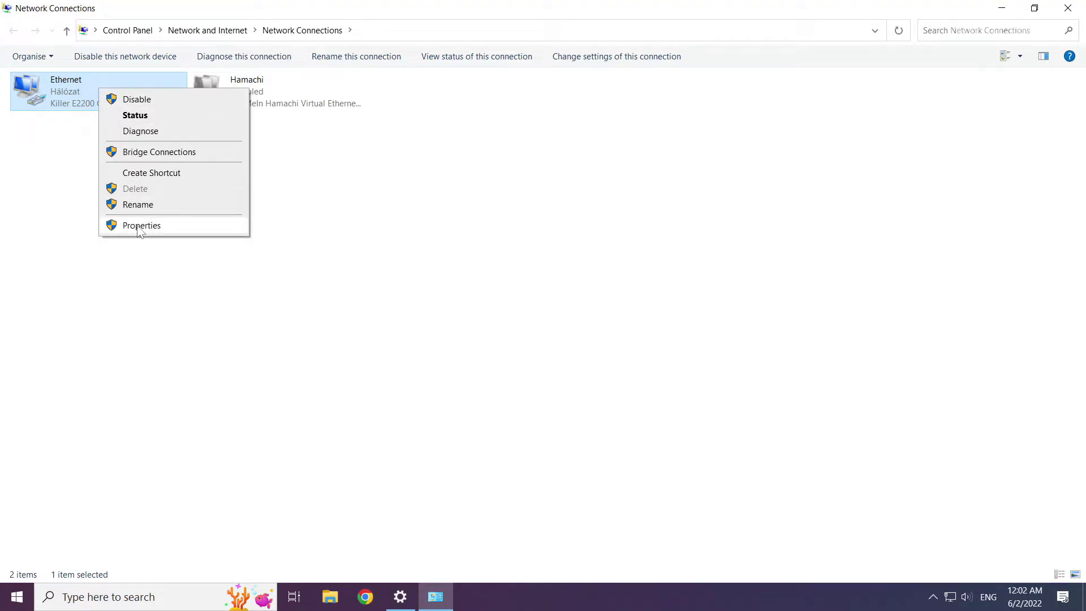
left_click(173, 228)
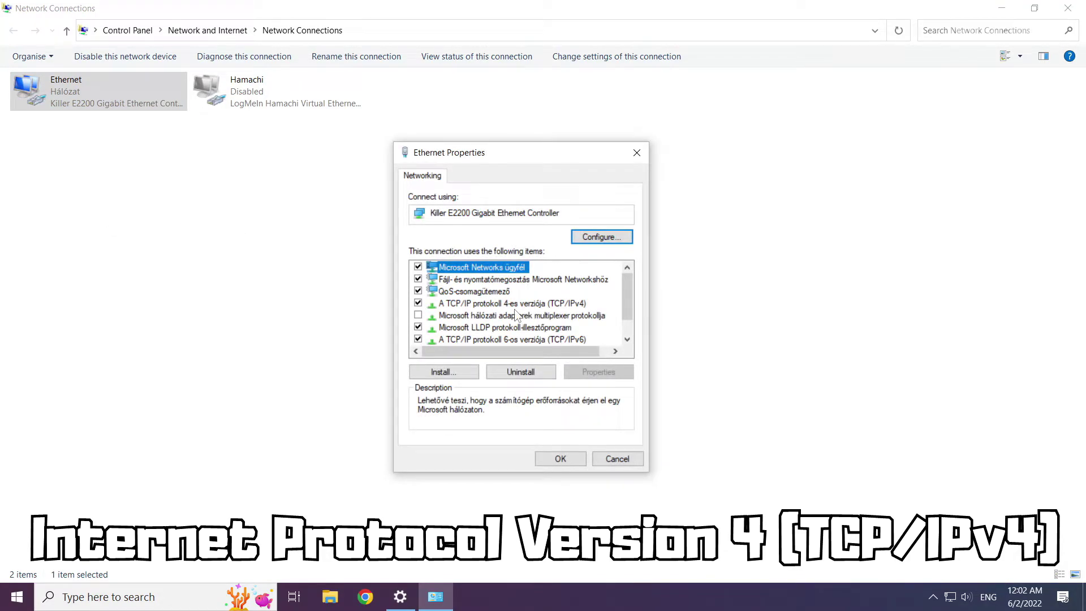
left_click(487, 306)
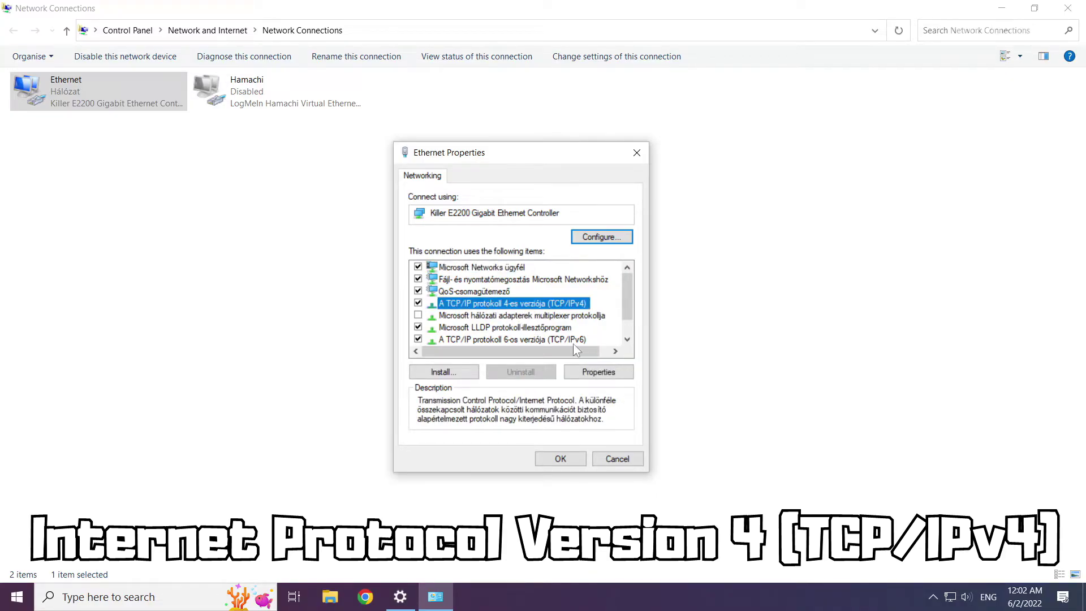
Step: Set Ethernet IPv4 DNS manually to preferred 8.8.8.8 and alternate 8.8.4.4, and save
left_click(601, 372)
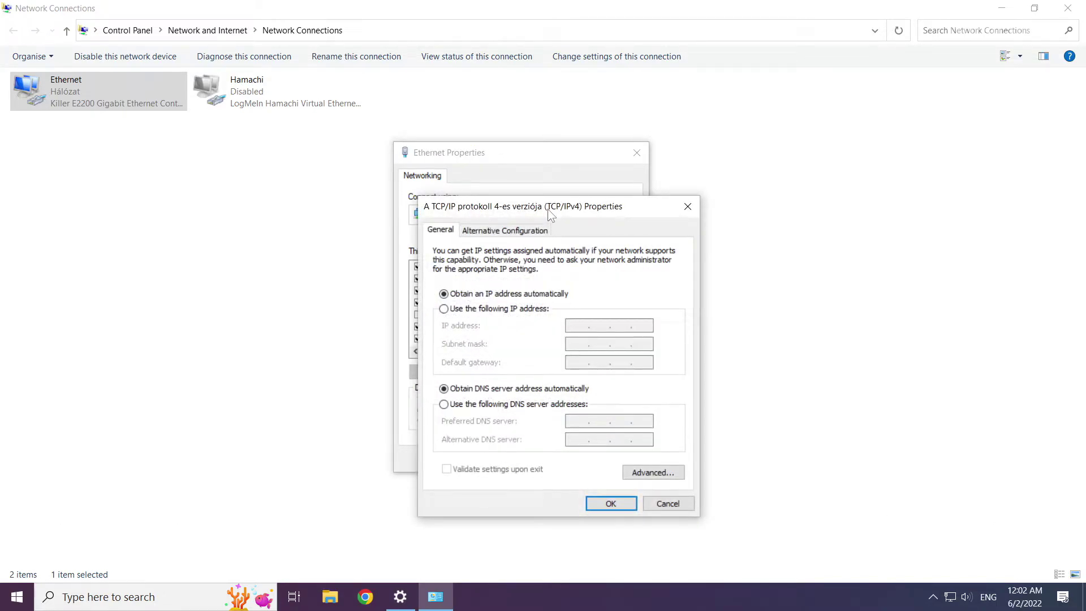
left_click_drag(547, 208, 511, 161)
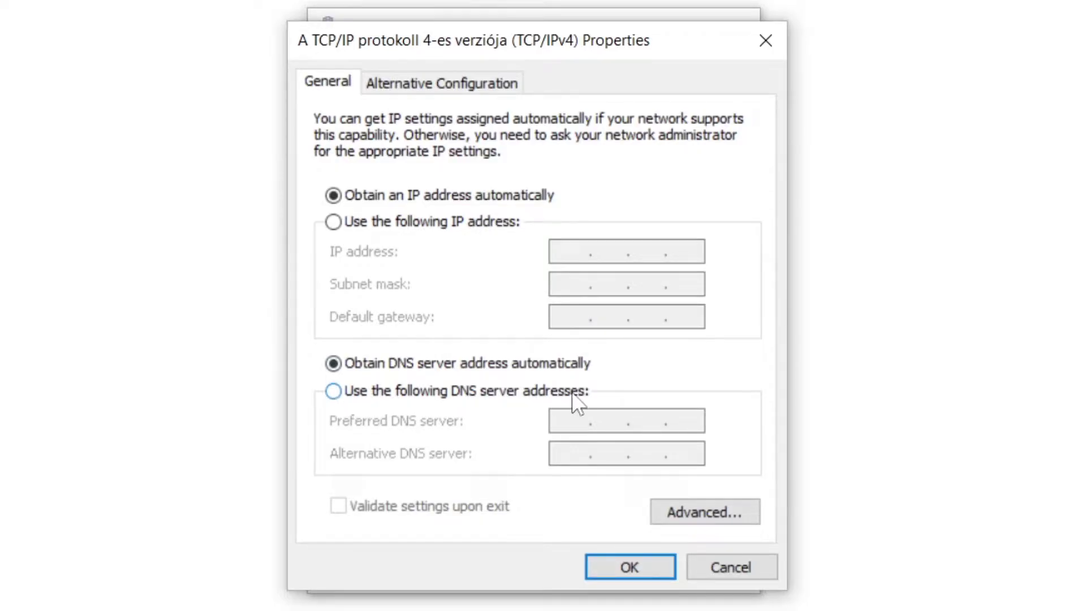
left_click(333, 390)
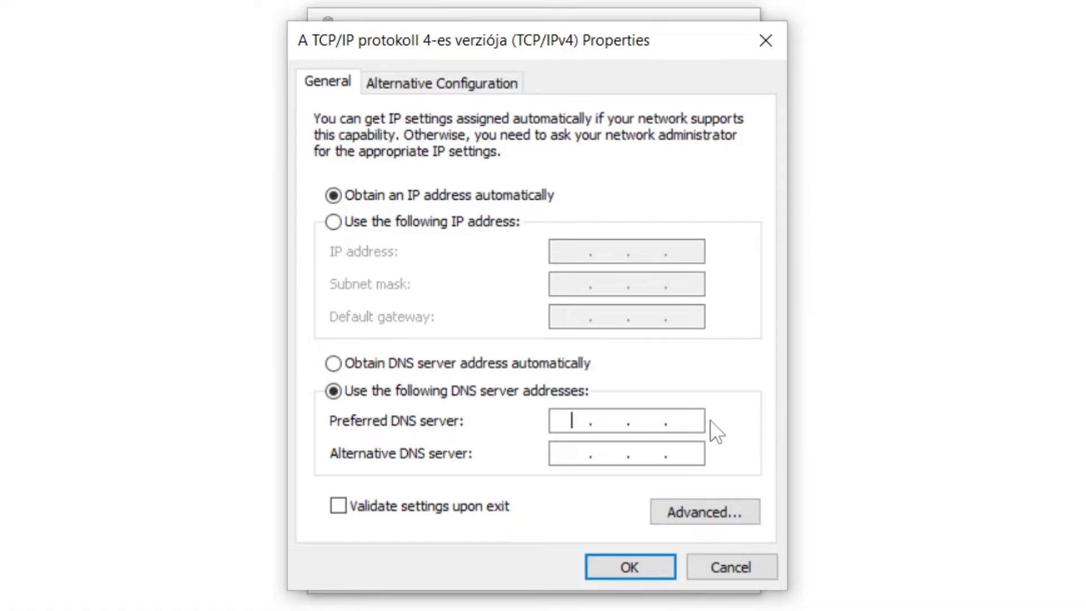
type("8.8.8.8")
left_click(579, 455)
type("8.8.4.")
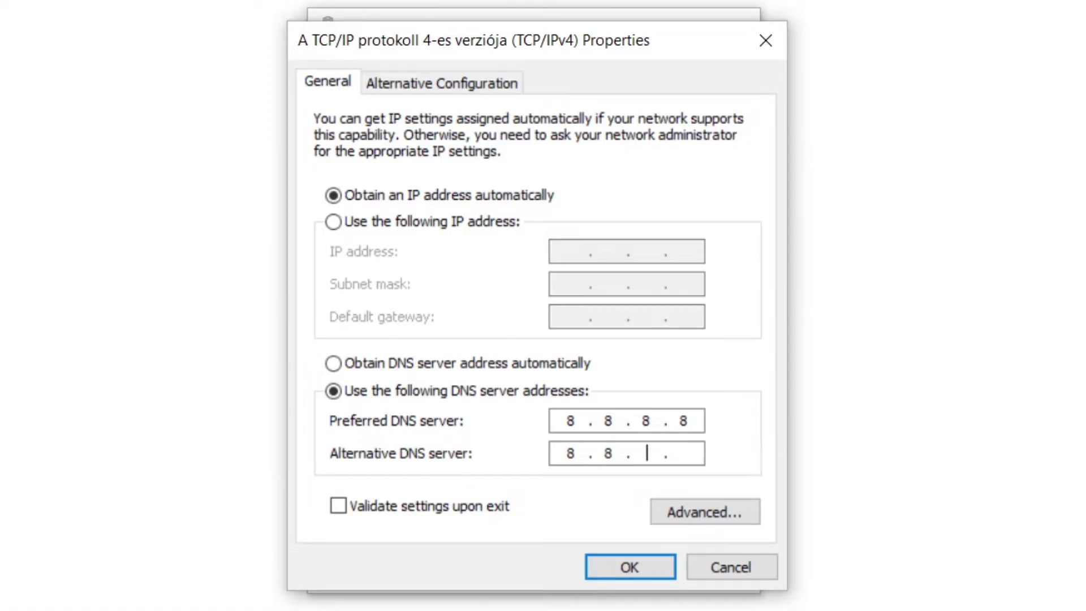
type("4")
left_click(623, 572)
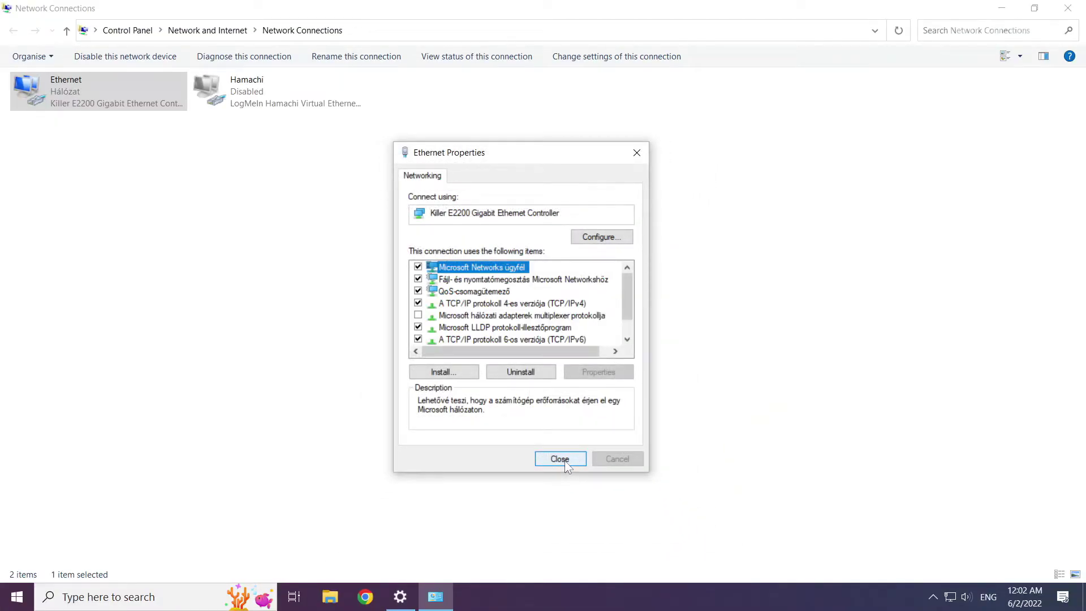
Step: Close Ethernet Properties, Network Connections and Settings, then show the Start menu power choices
left_click(560, 459)
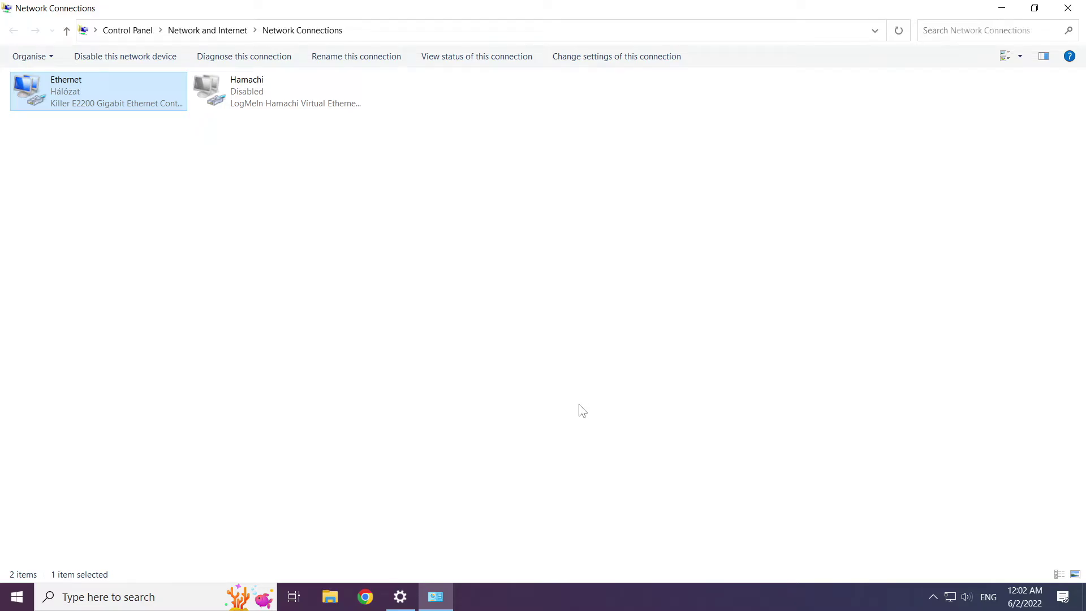
left_click(1069, 11)
left_click(1070, 13)
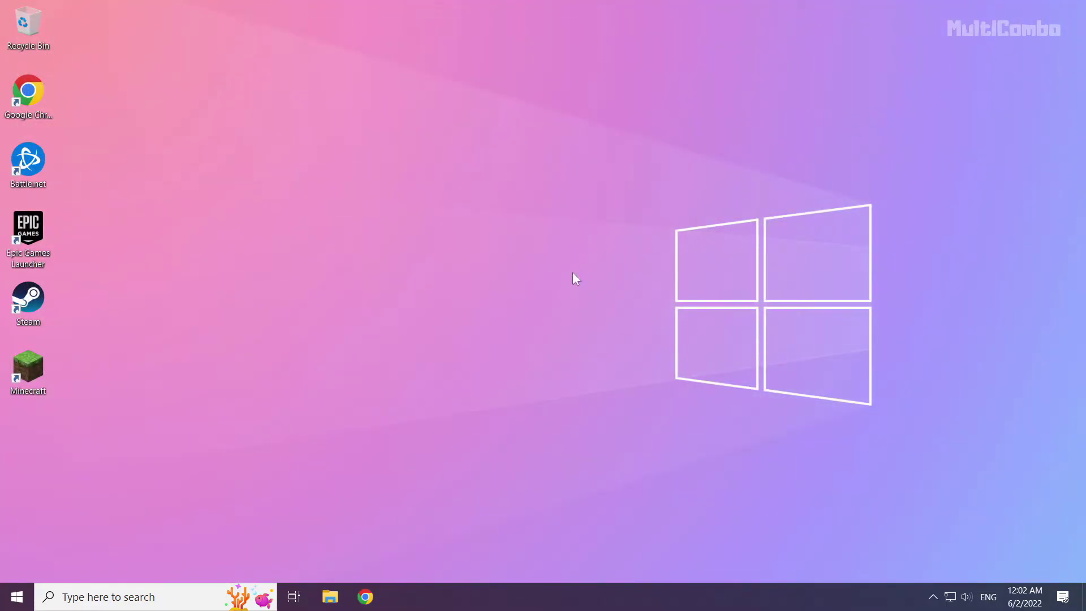
left_click(16, 590)
left_click(18, 565)
Step: Search for network reset and open the Network reset page in Settings
left_click(112, 601)
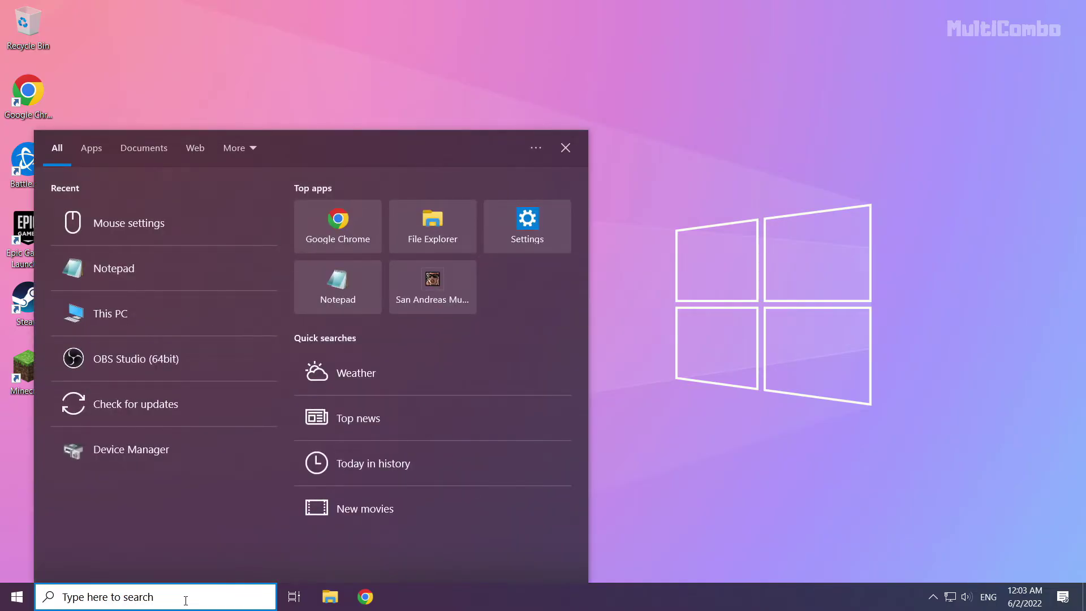
type("neto")
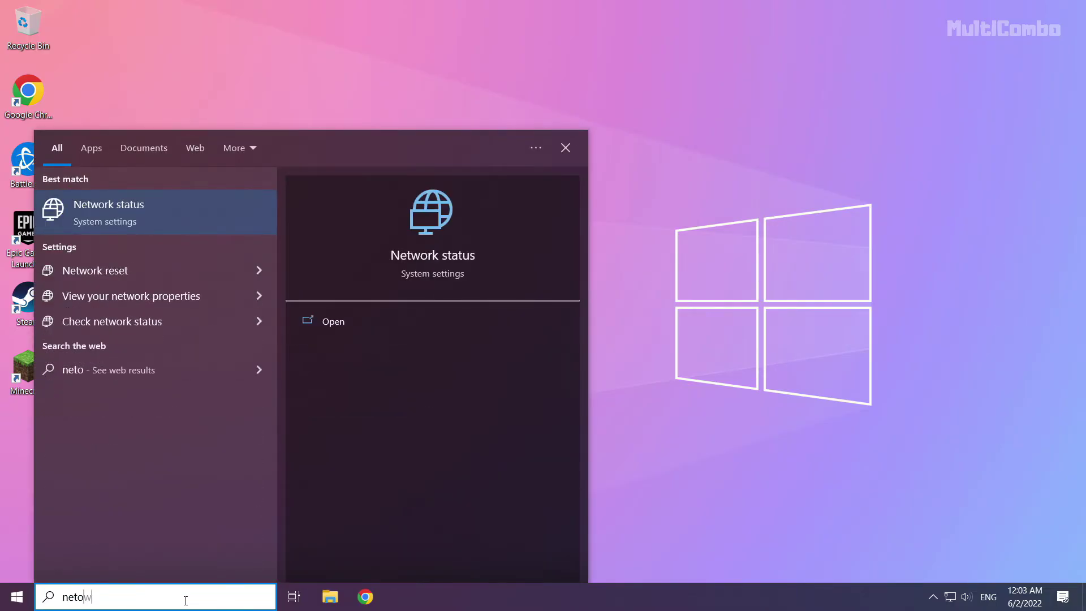
type("wrk")
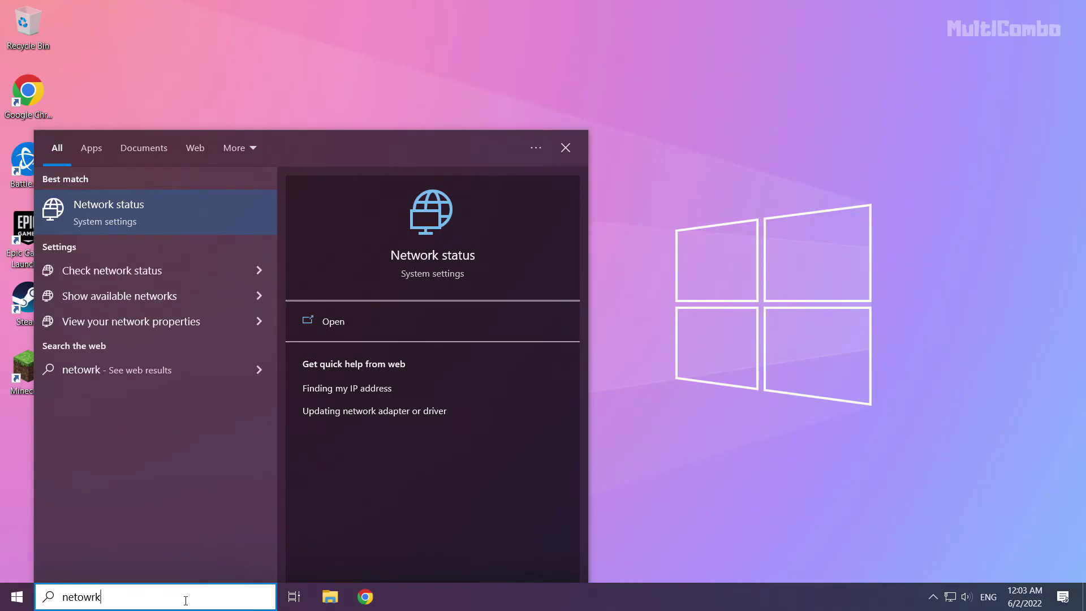
type(" reset")
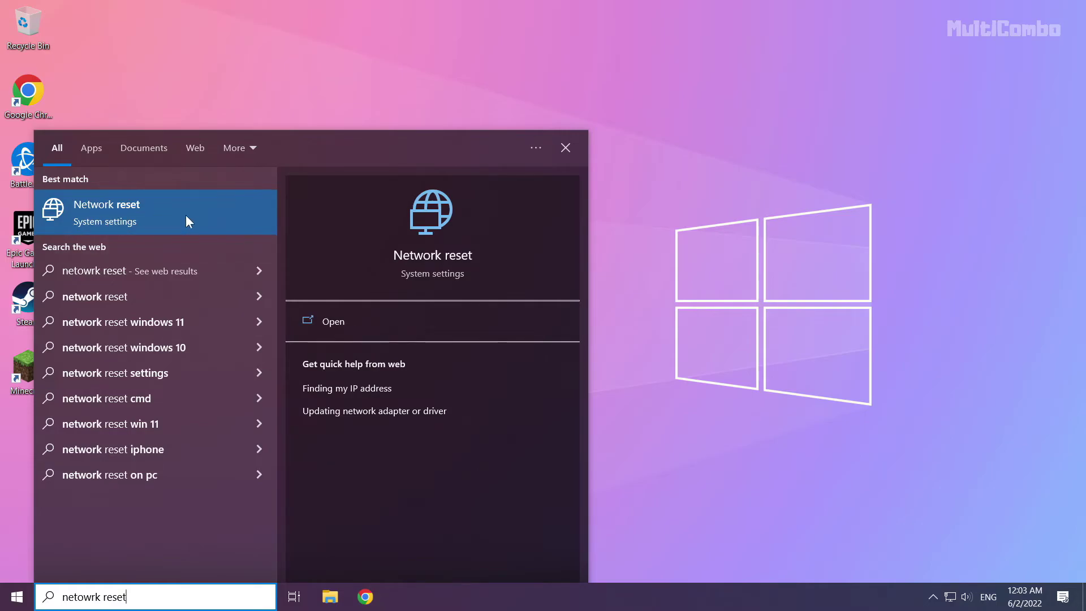
left_click(186, 215)
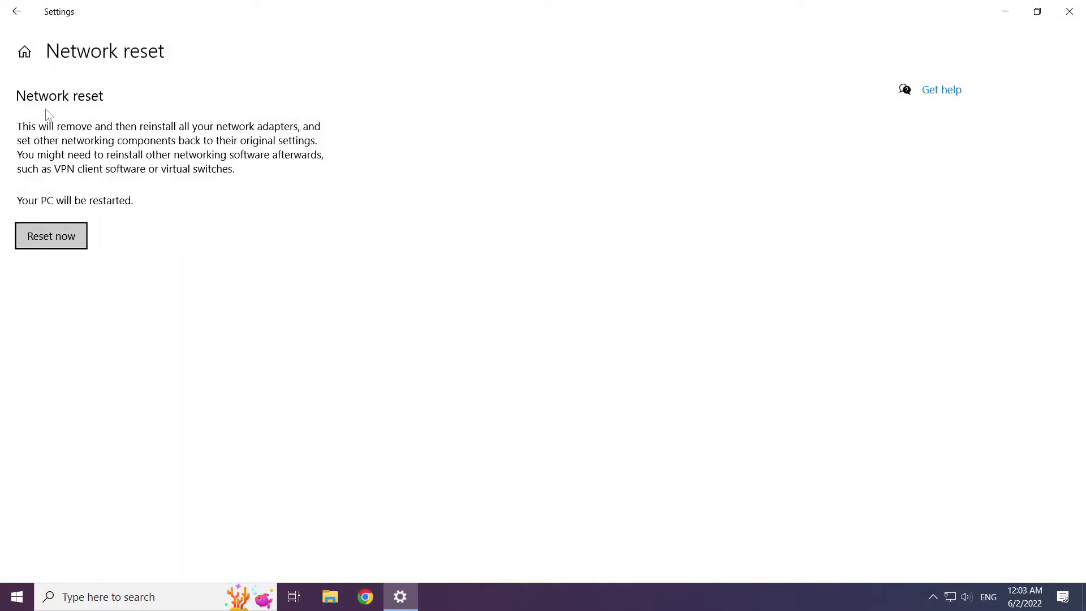
Step: Confirm Reset now, dismiss the sign-out notice, and close Settings
left_click(59, 240)
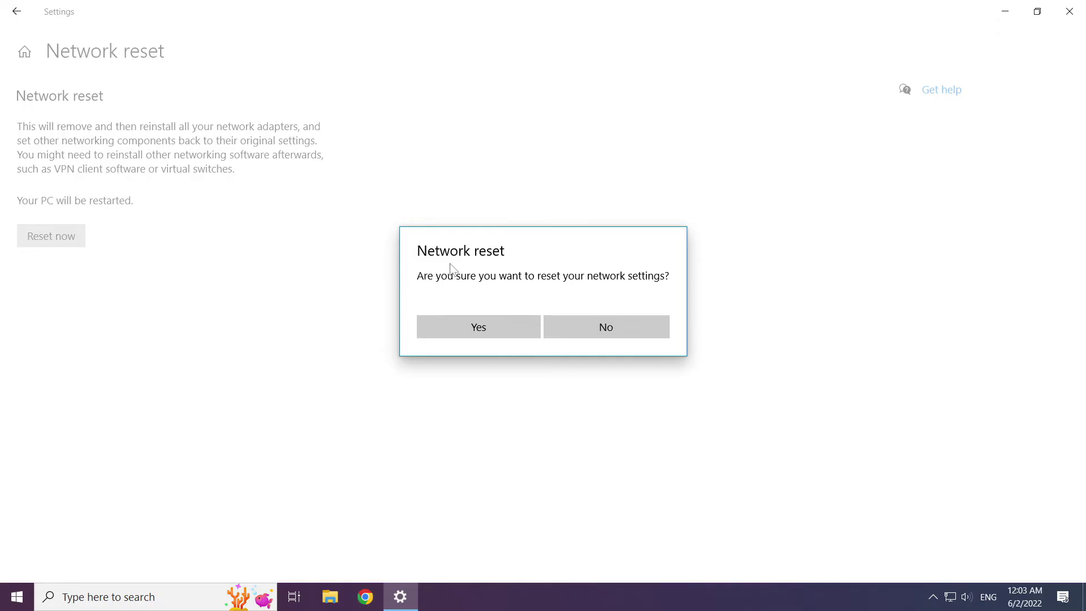
left_click(484, 330)
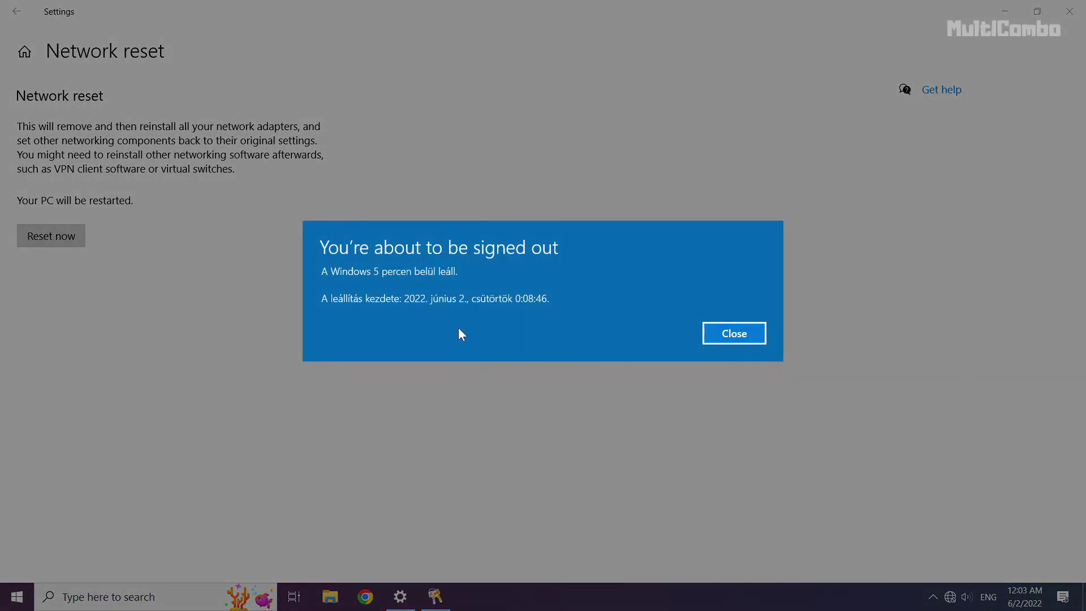
left_click(737, 336)
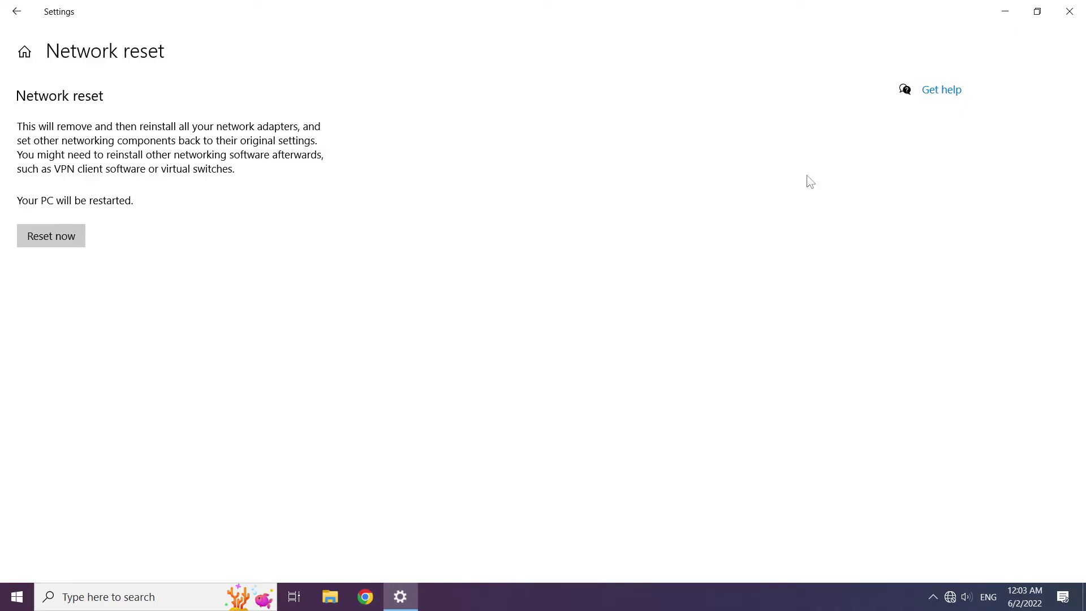
left_click(1072, 12)
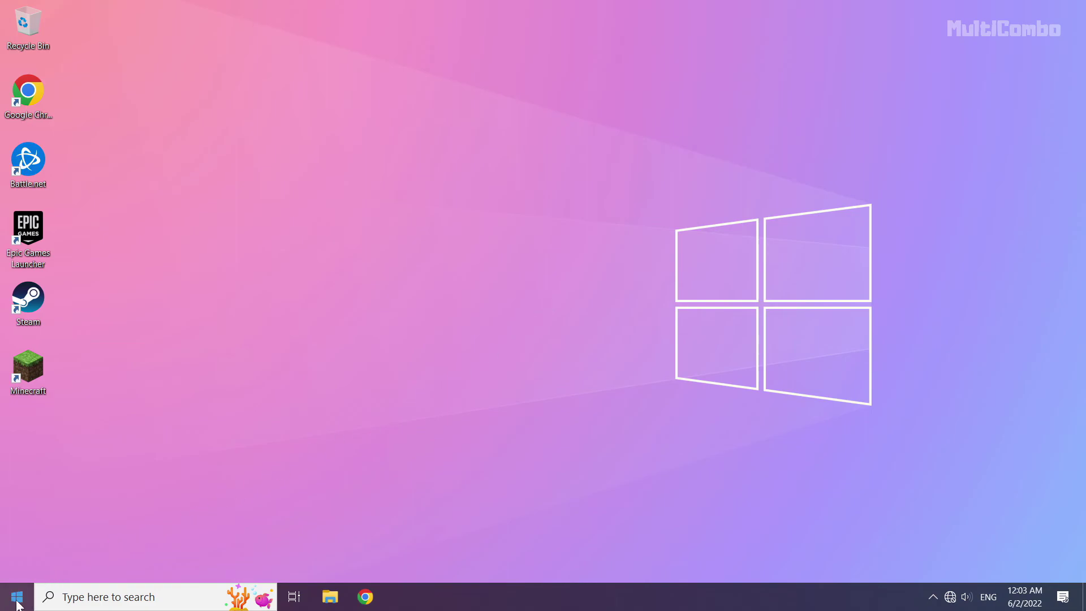
Step: Open the Start menu's power options showing Sleep, Shut down and Restart
left_click(14, 599)
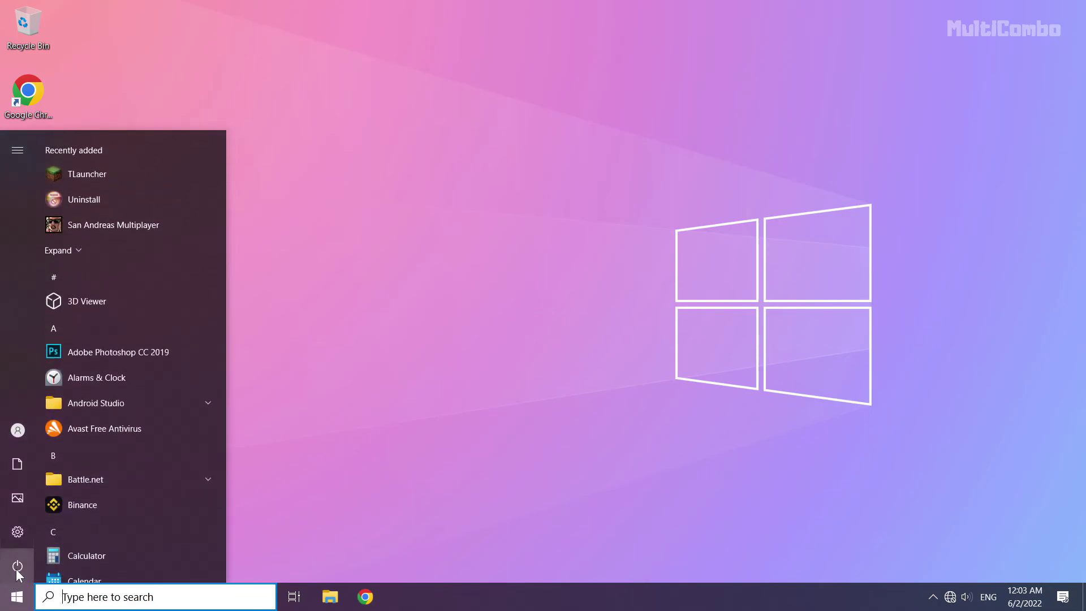
left_click(18, 565)
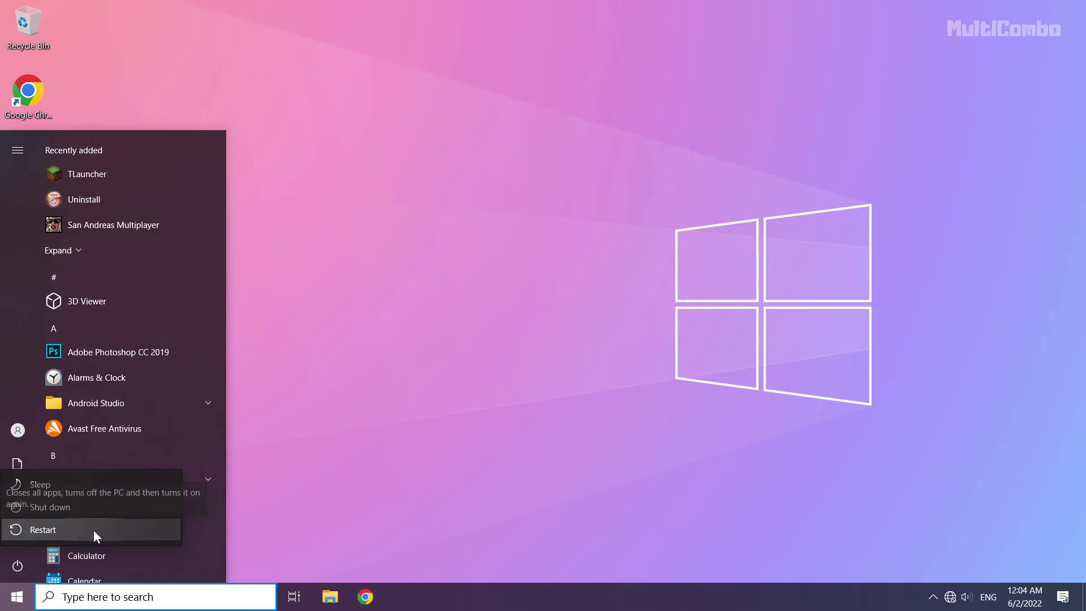